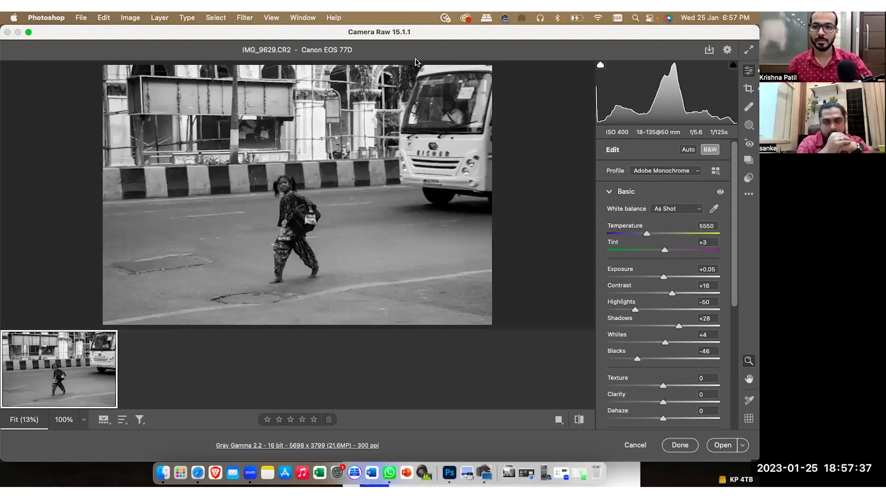
Compare the colour and black-and-white renderings of IMG_9629.CR2, ending on black and white
click(711, 152)
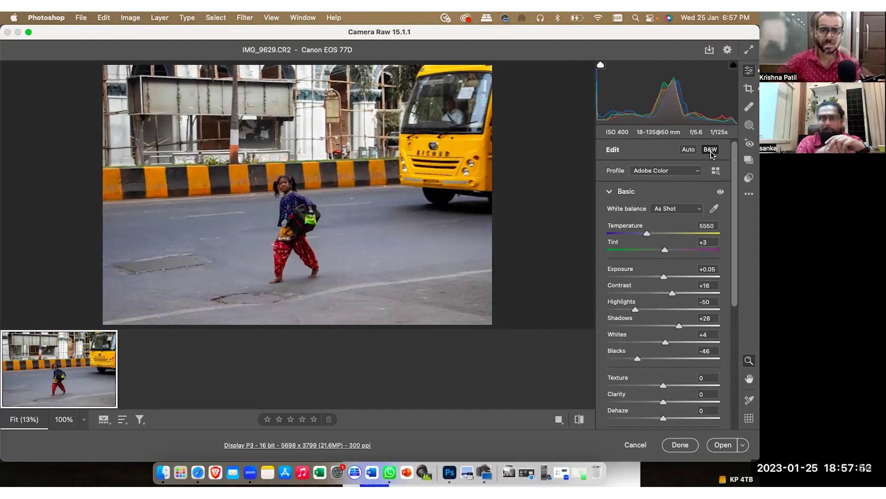
click(711, 150)
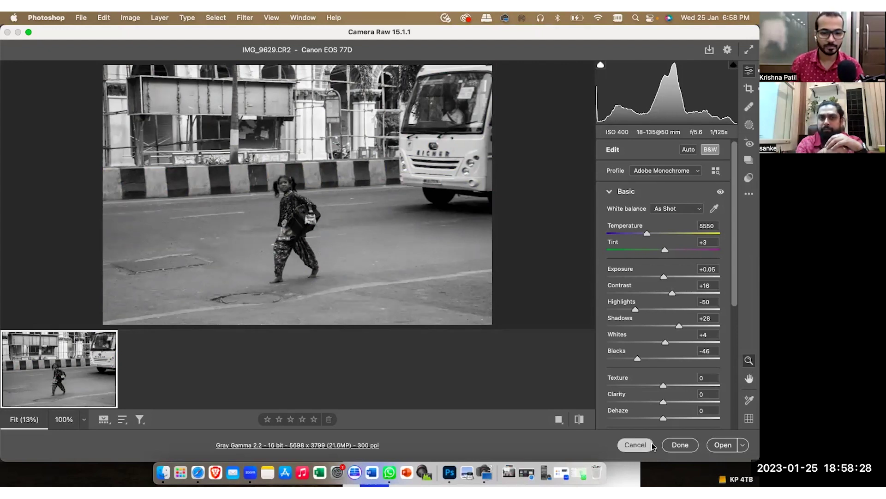
Switch to Finder, browse the 2023_01_22 folder and preview the tea-glass portrait IMG_9664.CR2
key(super+Tab)
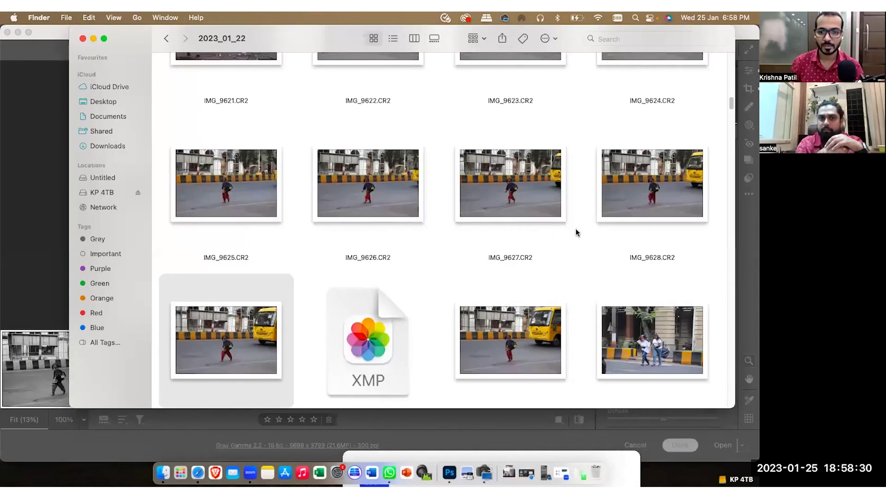
scroll(577, 230, down, 10)
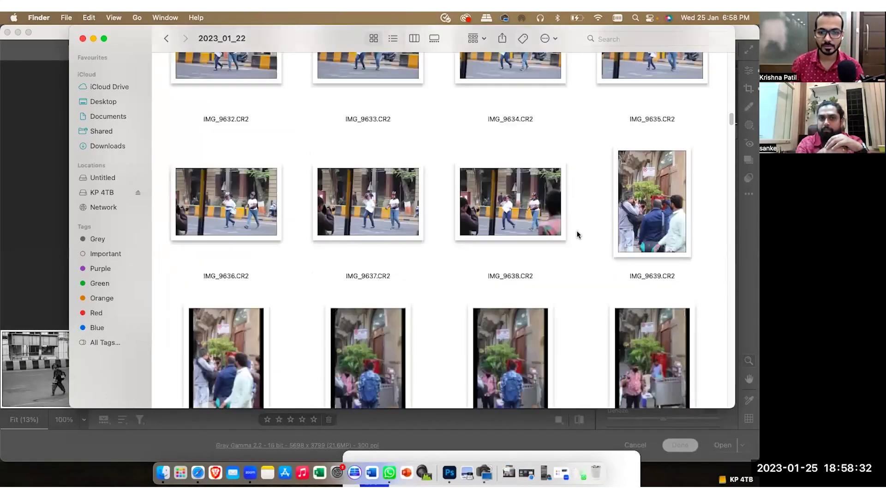
scroll(577, 231, down, 6)
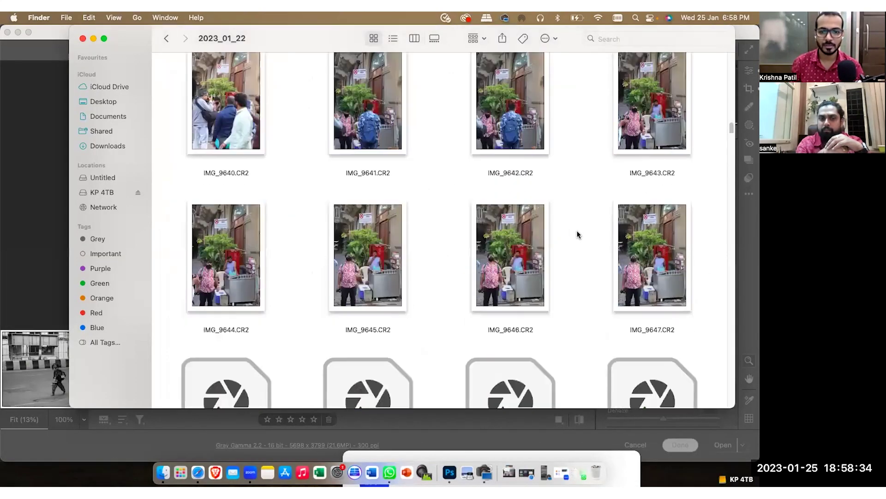
scroll(577, 234, down, 8)
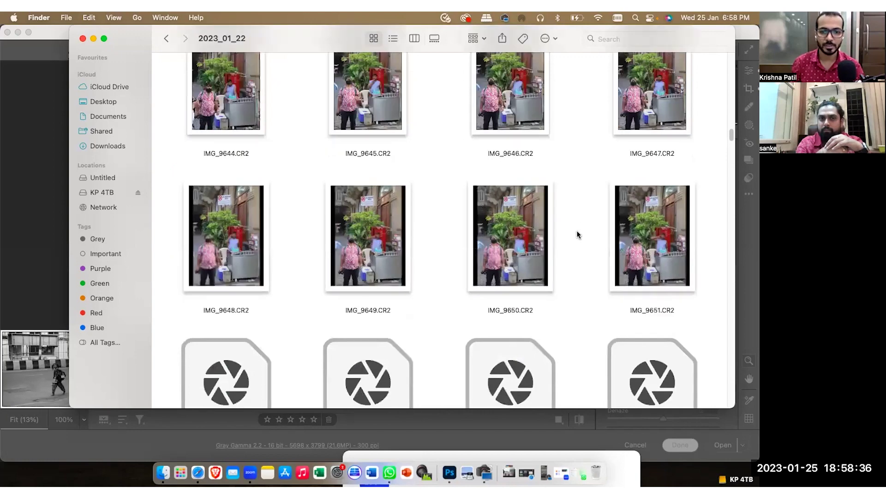
scroll(577, 235, down, 4)
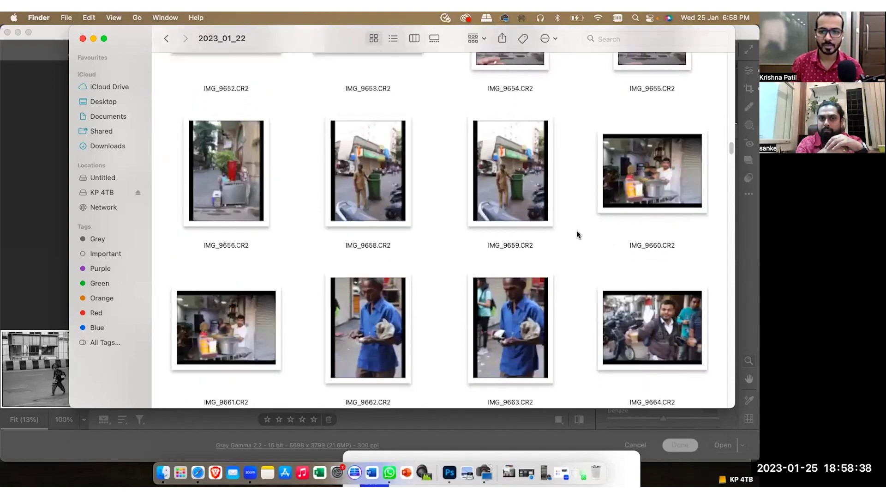
scroll(645, 138, down, 5)
click(645, 138)
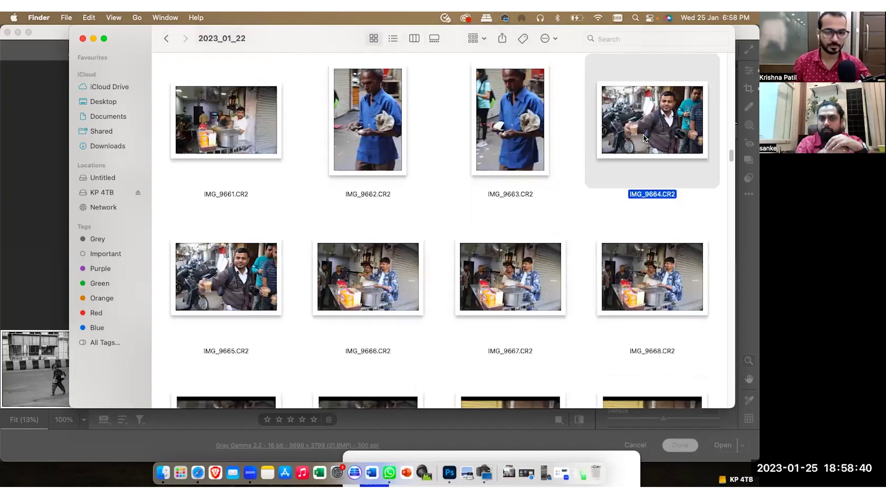
key(space)
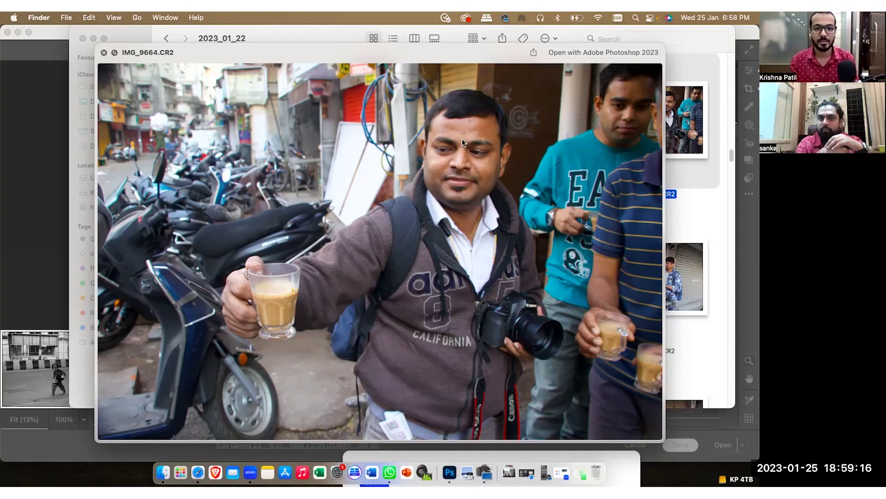
key(space)
Browse further through the folder and preview the Ganesha idol photo IMG_9675.JPG
scroll(427, 175, down, 3)
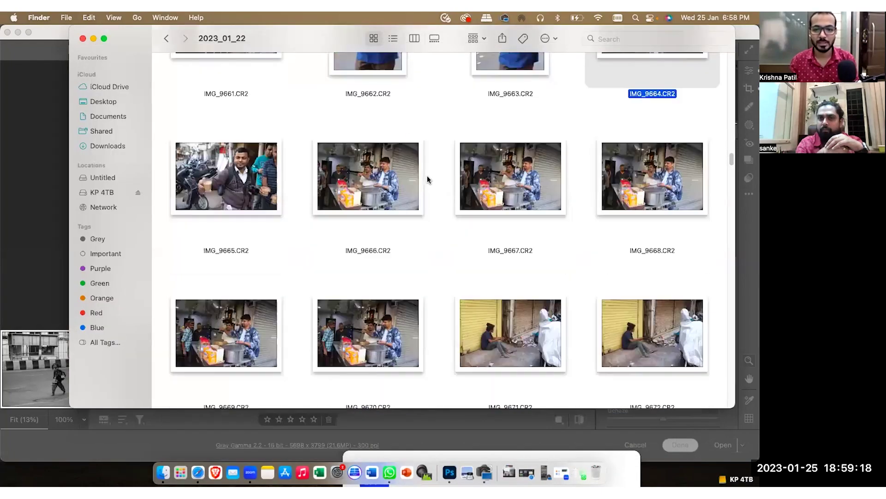
scroll(428, 176, down, 5)
scroll(535, 180, down, 2)
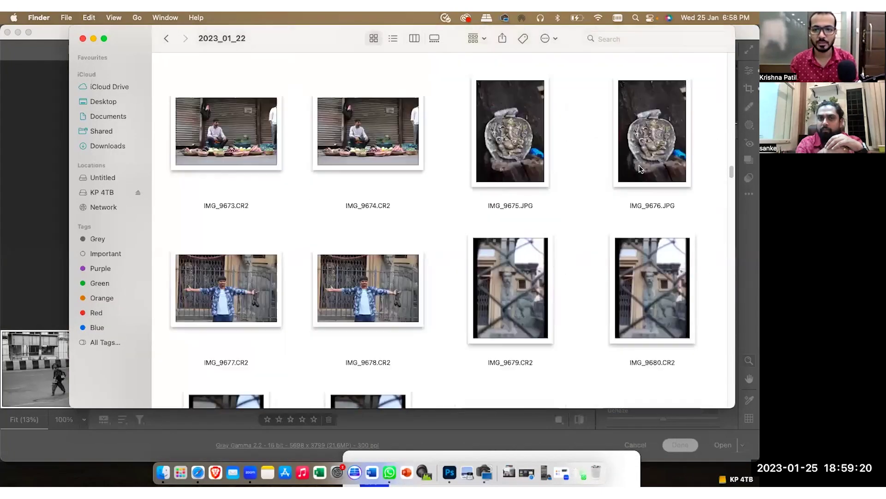
click(519, 208)
key(space)
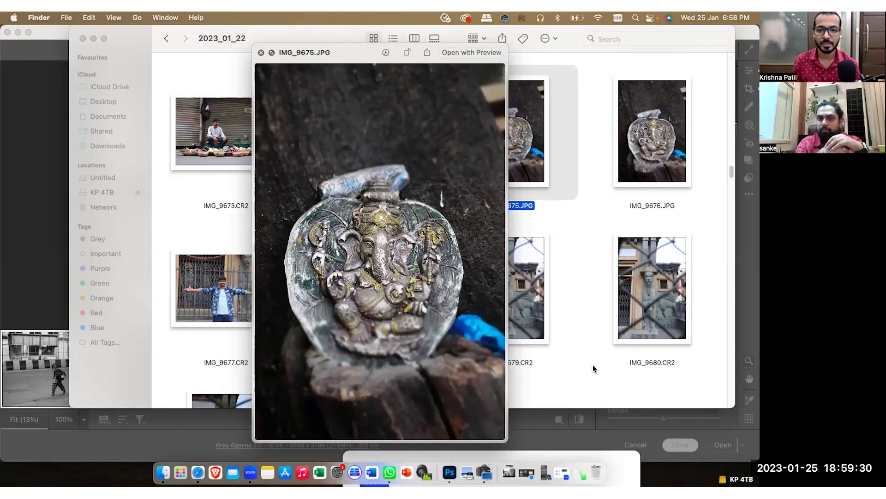
key(space)
Preview the statue behind the fence in IMG_9679.CR2 and the man with outstretched arms in IMG_9677.CR2
scroll(507, 215, down, 3)
click(509, 215)
key(space)
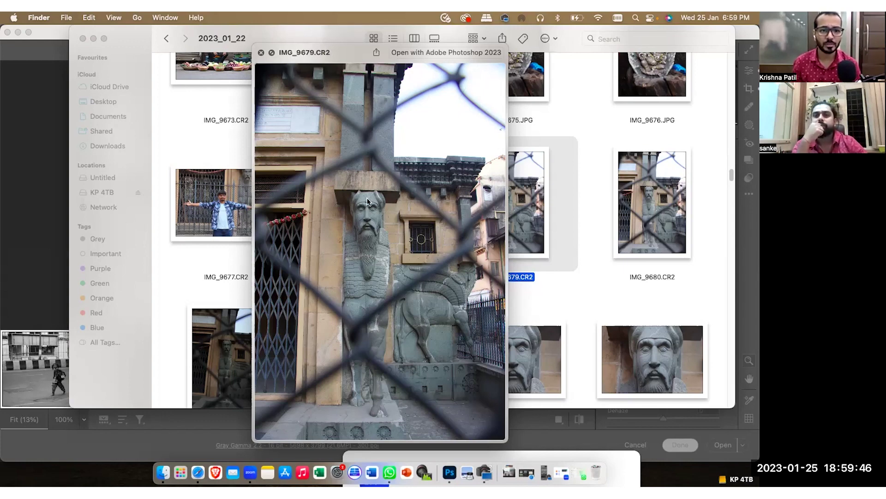
click(206, 197)
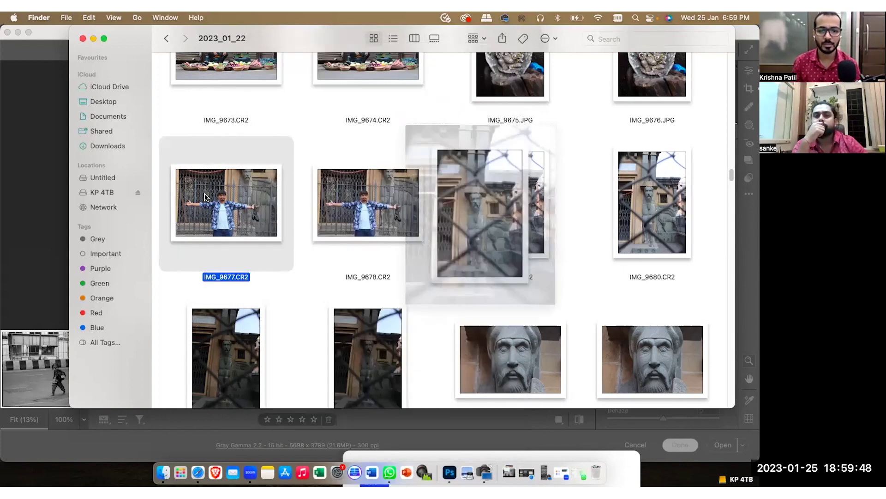
key(space)
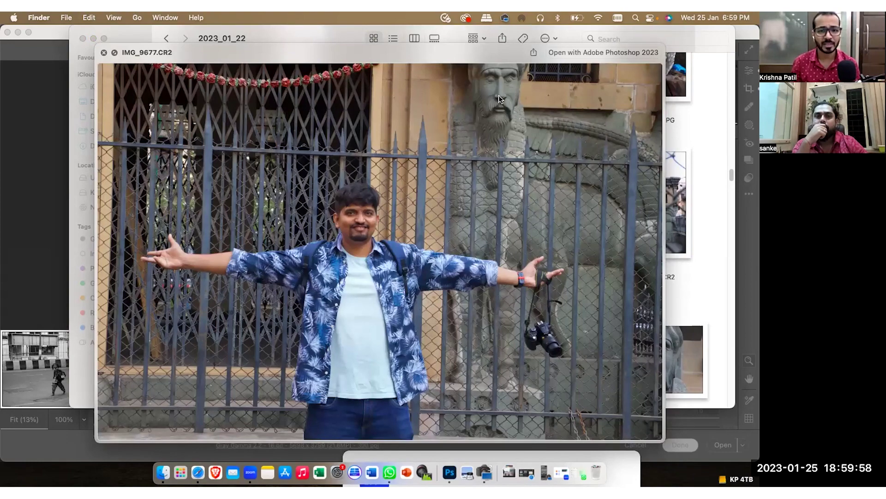
key(space)
Preview the fenced statue photo IMG_9679.CR2 again, followed by the statue face close-up IMG_9683.CR2
click(544, 195)
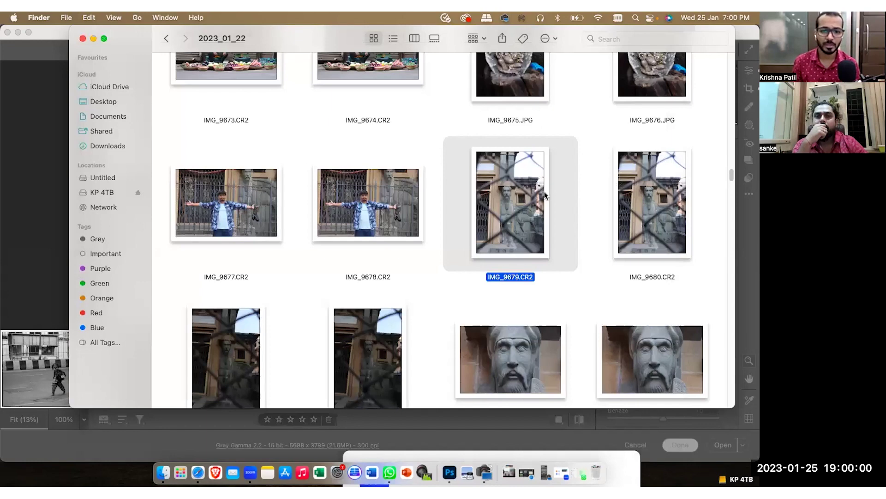
key(space)
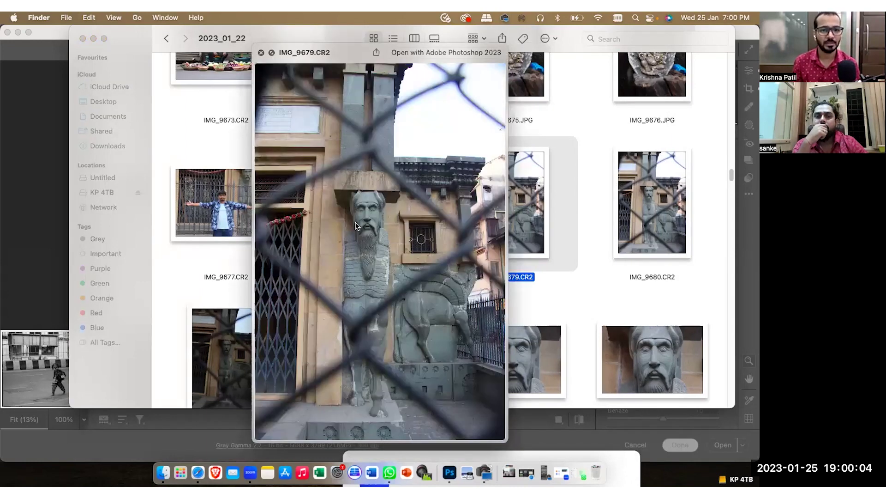
key(space)
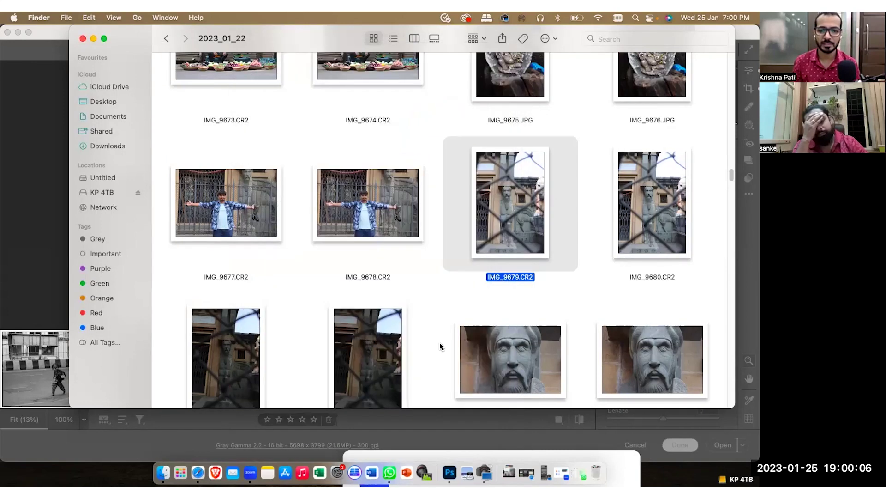
key(Down)
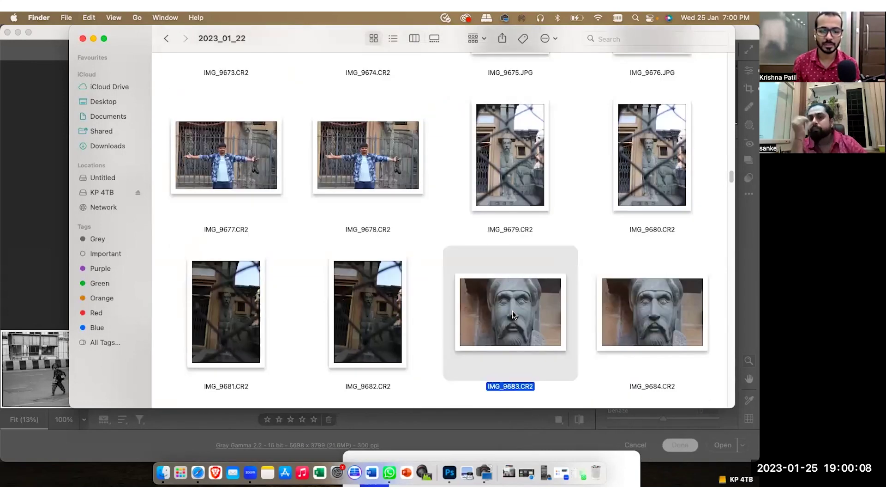
key(space)
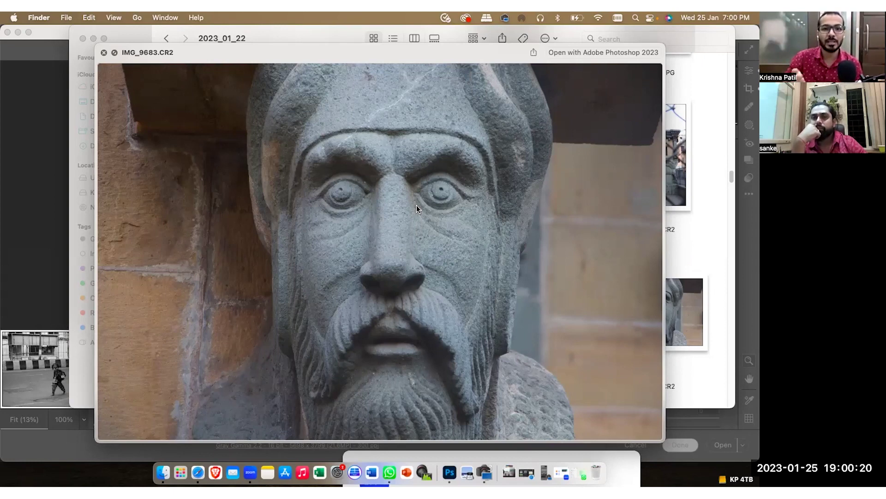
key(space)
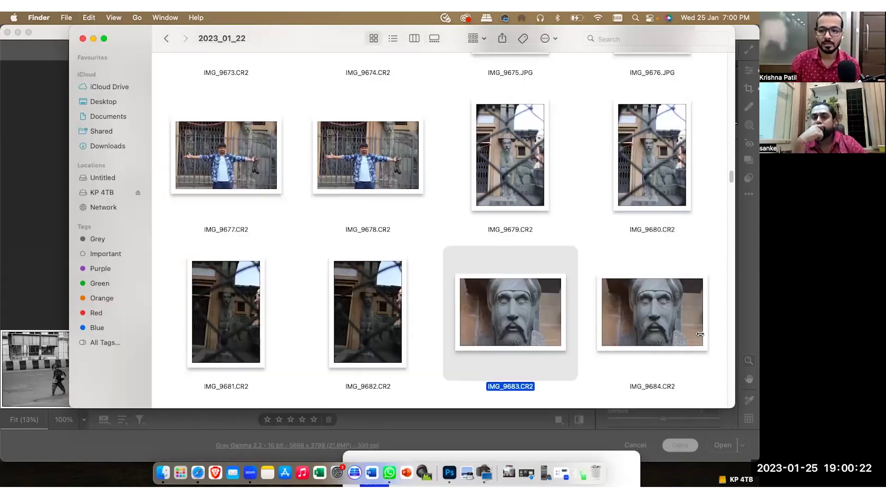
Find the vertical statue portrait IMG_9687.CR2, preview it full screen and close the preview
scroll(554, 339, down, 3)
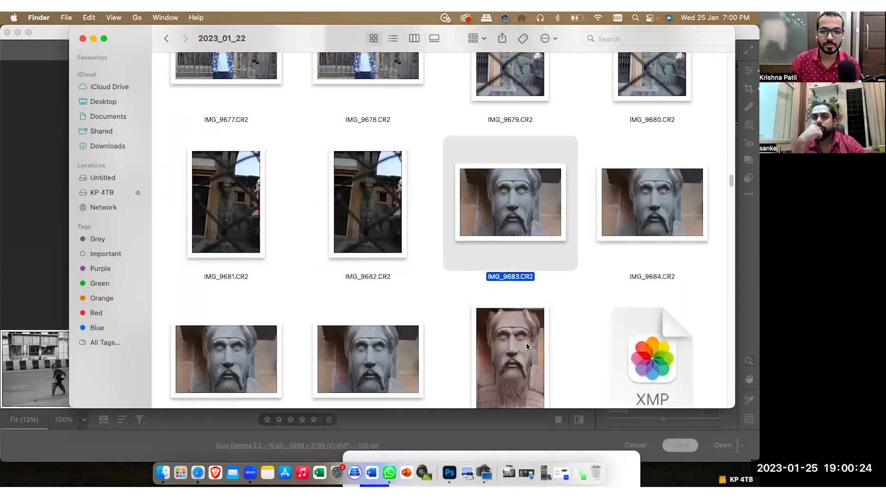
scroll(527, 342, down, 2)
click(491, 301)
scroll(503, 286, down, 2)
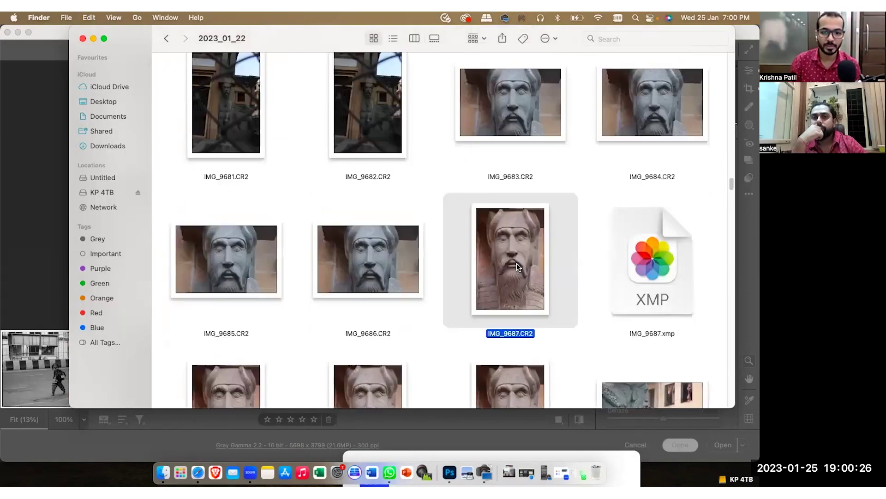
scroll(508, 266, down, 2)
scroll(510, 267, down, 3)
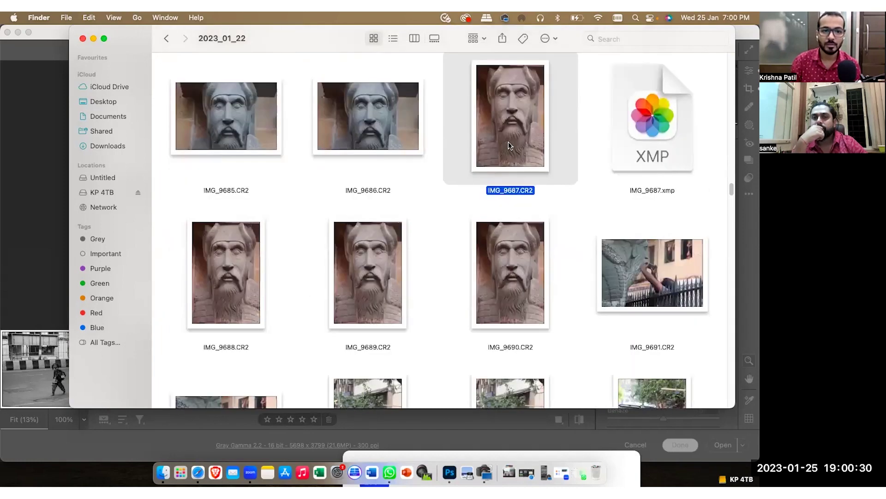
key(space)
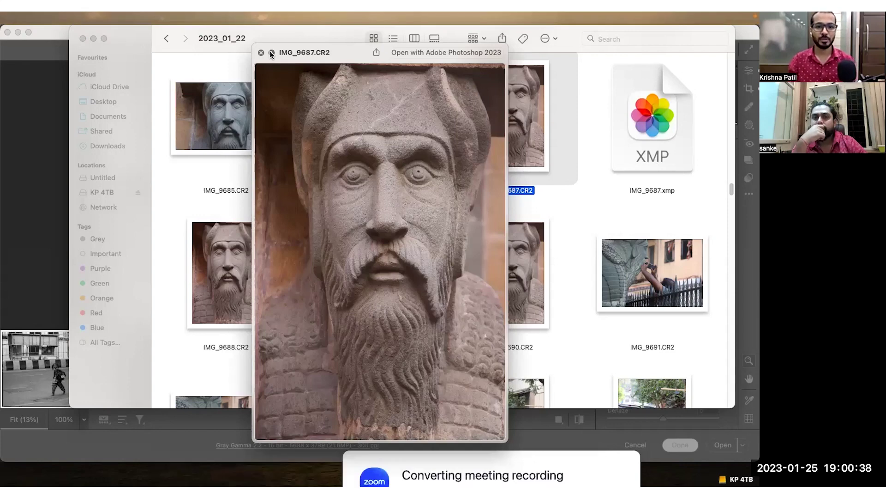
click(271, 53)
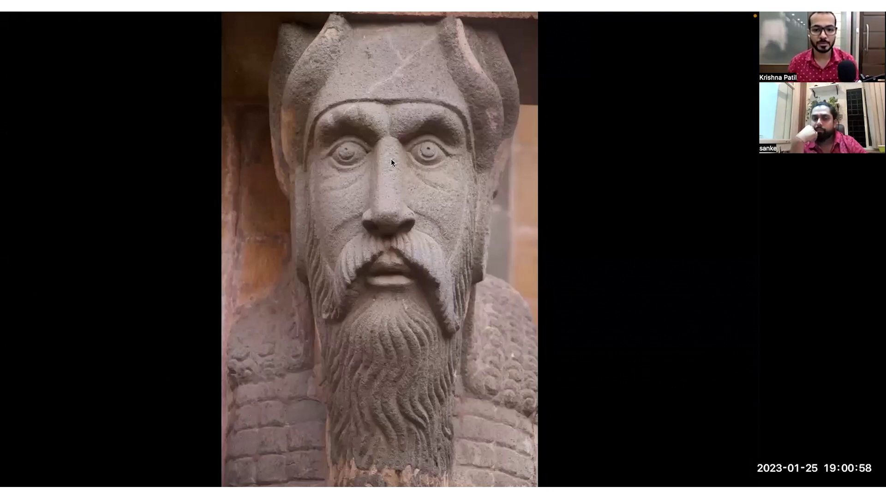
mouse_move(406, 438)
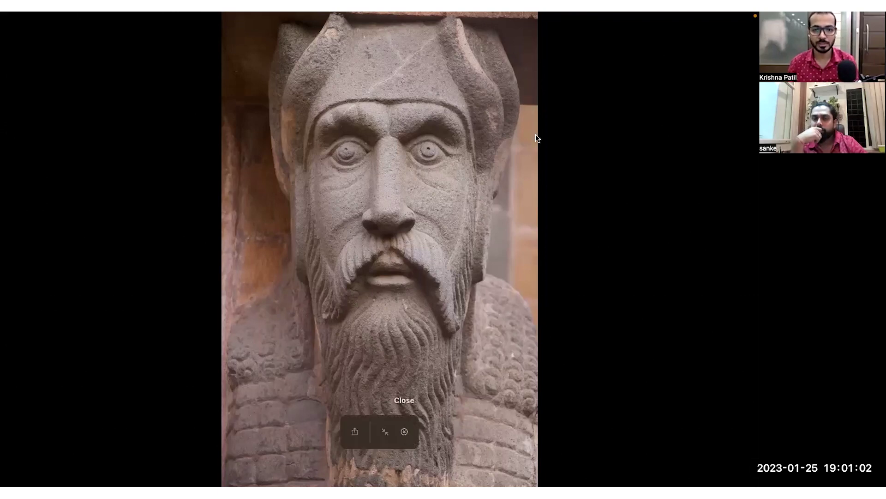
key(space)
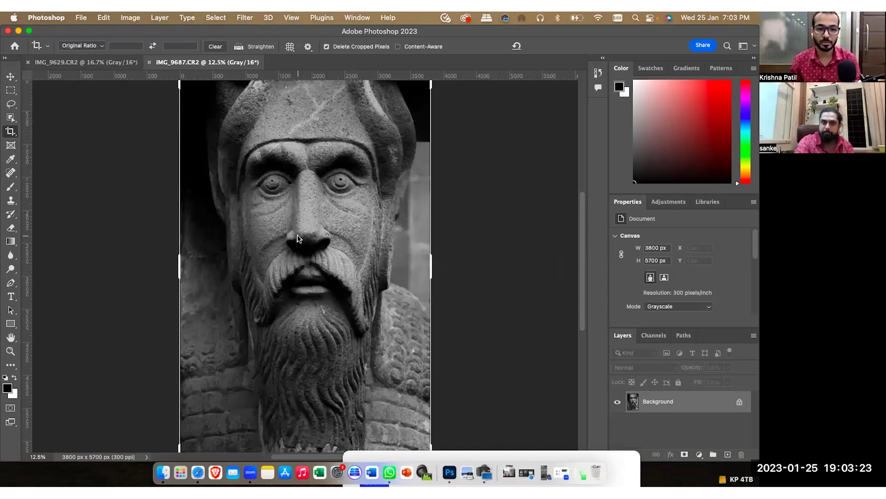
Change from the Crop tool to the Move tool, and compare Finder's preview of IMG_9690.CR2 with the black-and-white IMG_9687.CR2 document
click(10, 76)
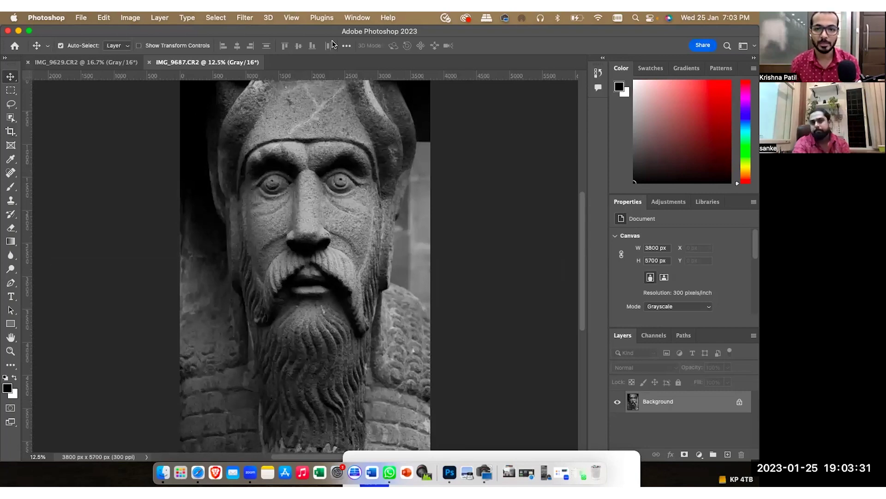
key(super+Tab)
click(498, 244)
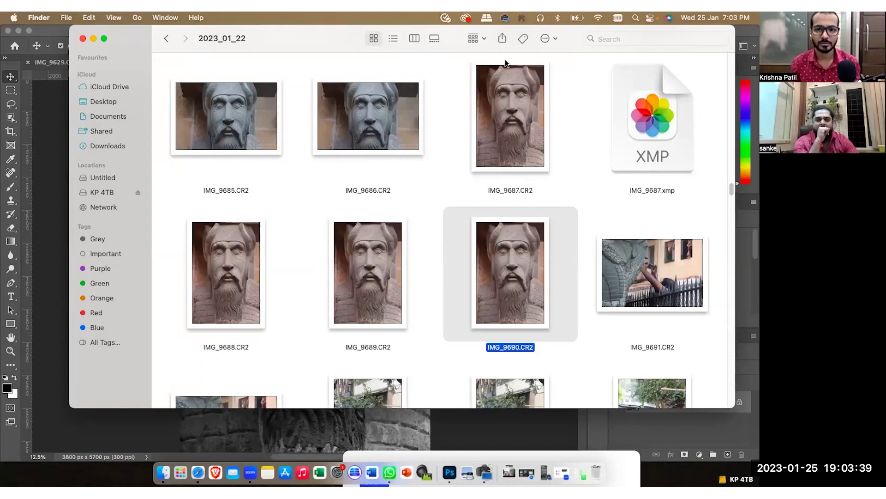
key(space)
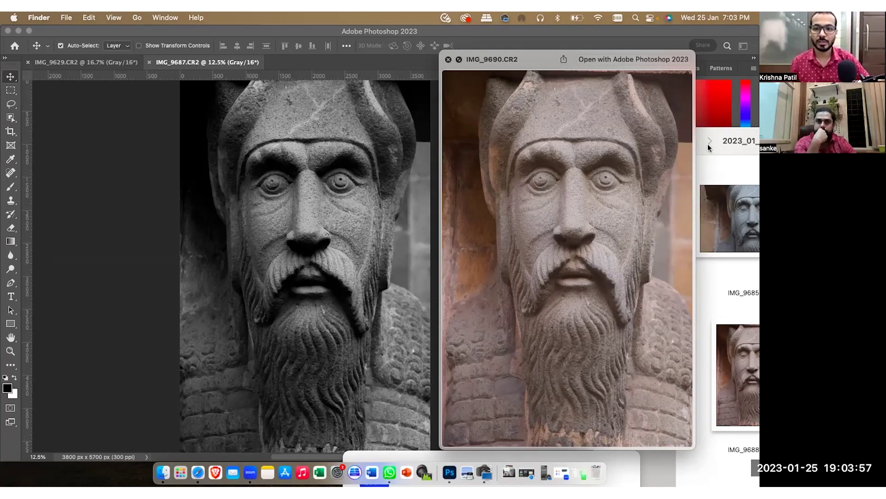
click(738, 132)
double_click(400, 134)
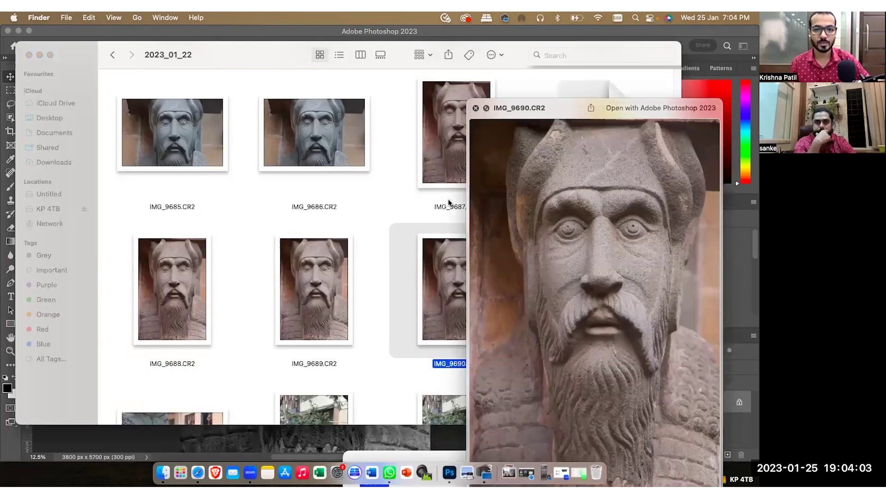
key(space)
Preview IMG_9691.CR2, the side view of the statue with a person taking a photo, and close it
scroll(619, 270, down, 1)
click(618, 270)
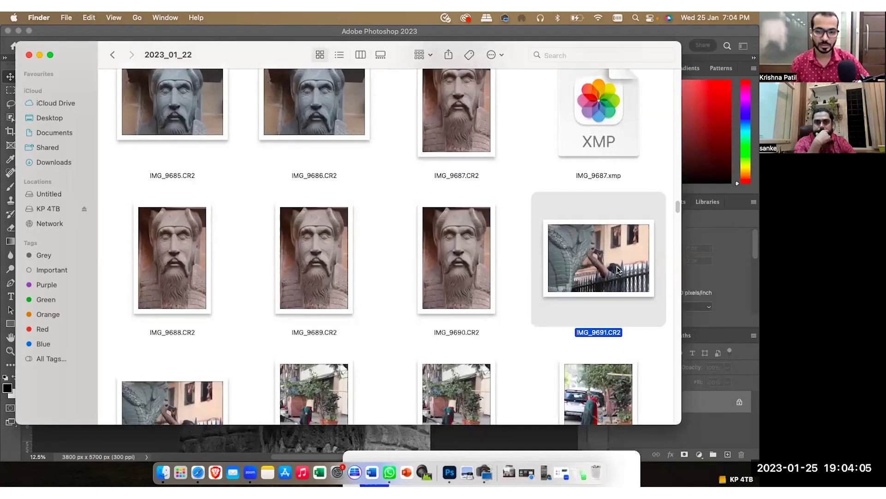
key(space)
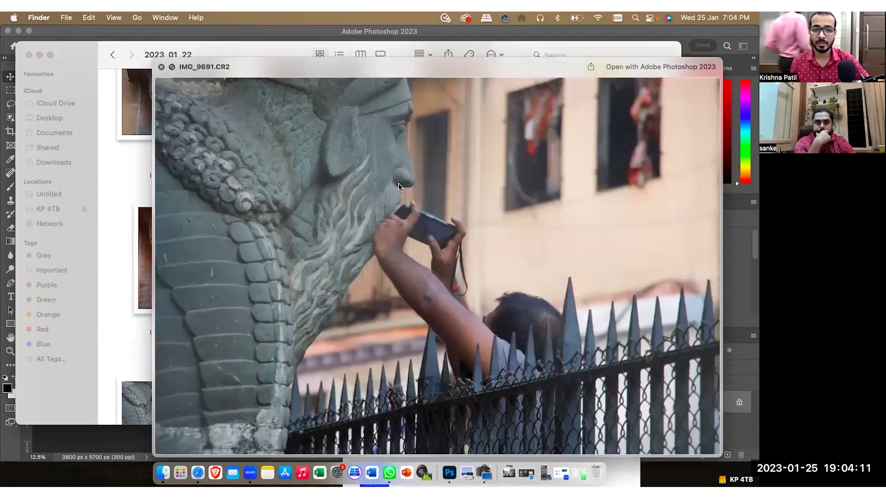
click(160, 68)
Preview the dark fenced statue photo IMG_9682.CR2 and return to the IMG_9687.CR2 document in Photoshop
click(312, 174)
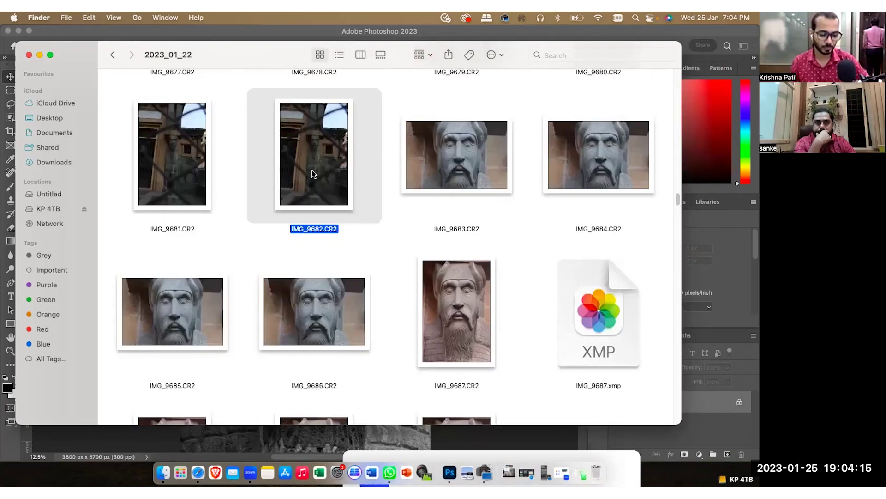
key(space)
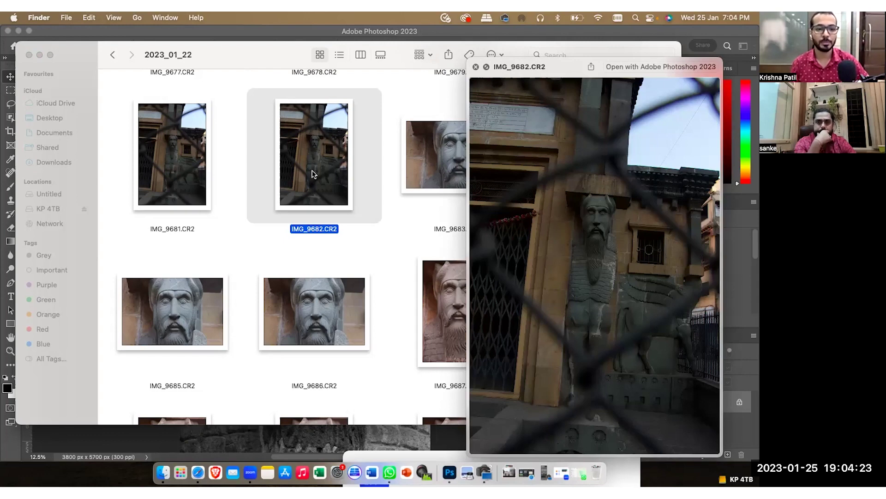
click(130, 447)
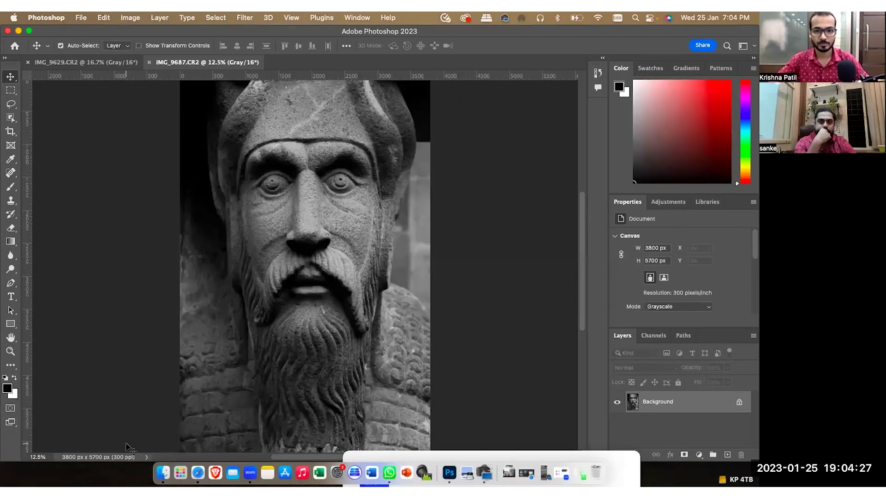